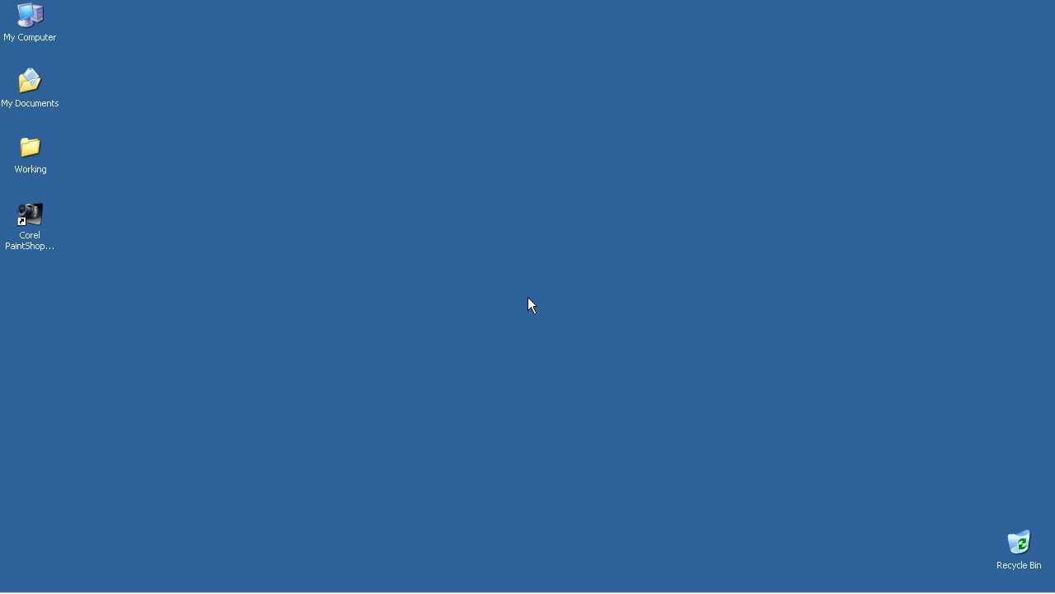
Launch PaintShop, add the Working folder and preview DSC01670.JPG from Advanced Color Balance Options.
{"action": "double_click", "coordinate": [30, 216]}
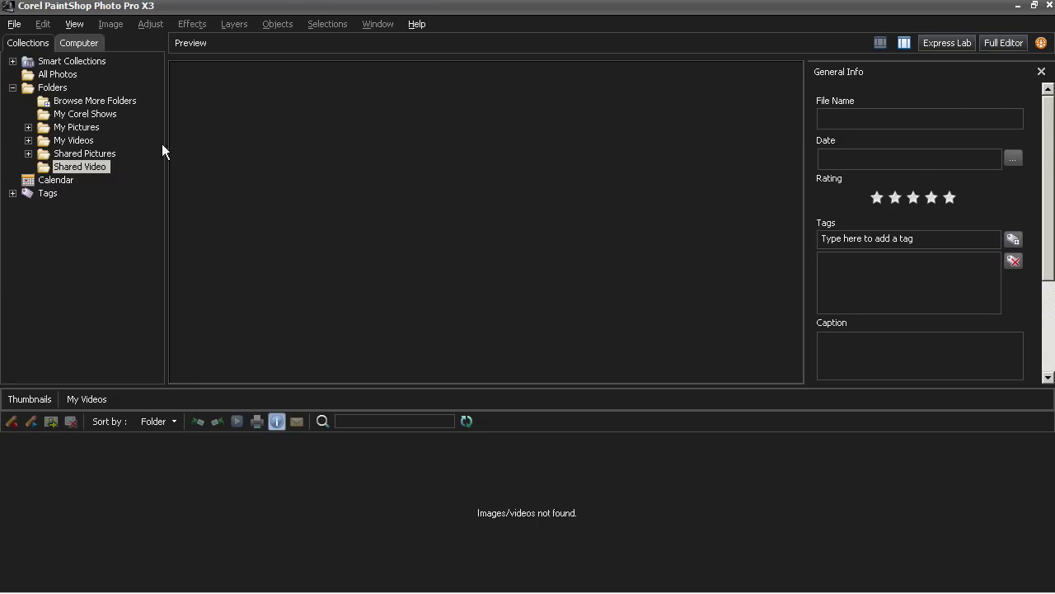
{"action": "left_click", "coordinate": [83, 102]}
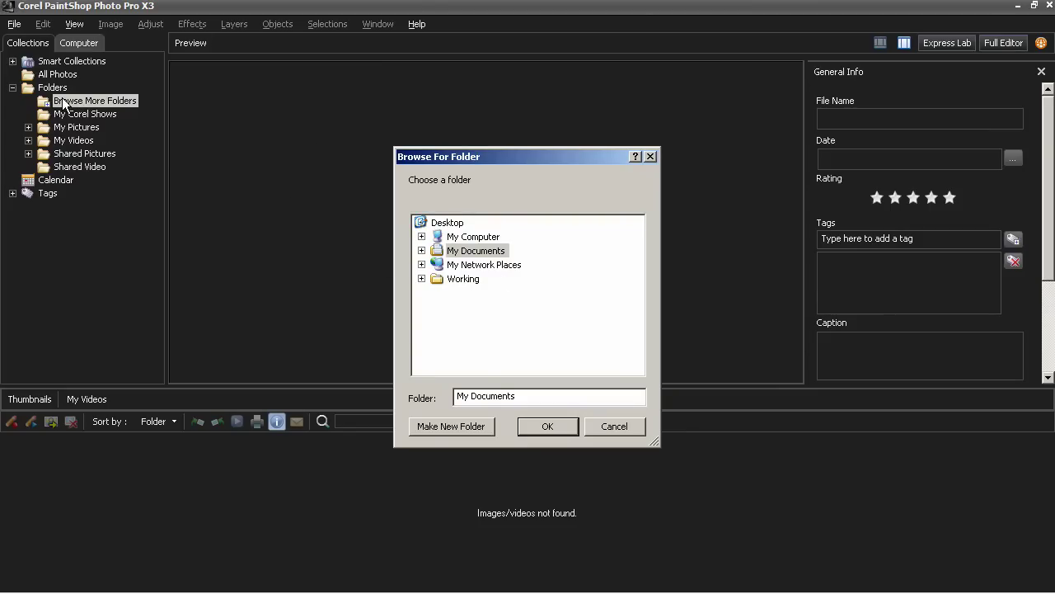
{"action": "left_click", "coordinate": [459, 279]}
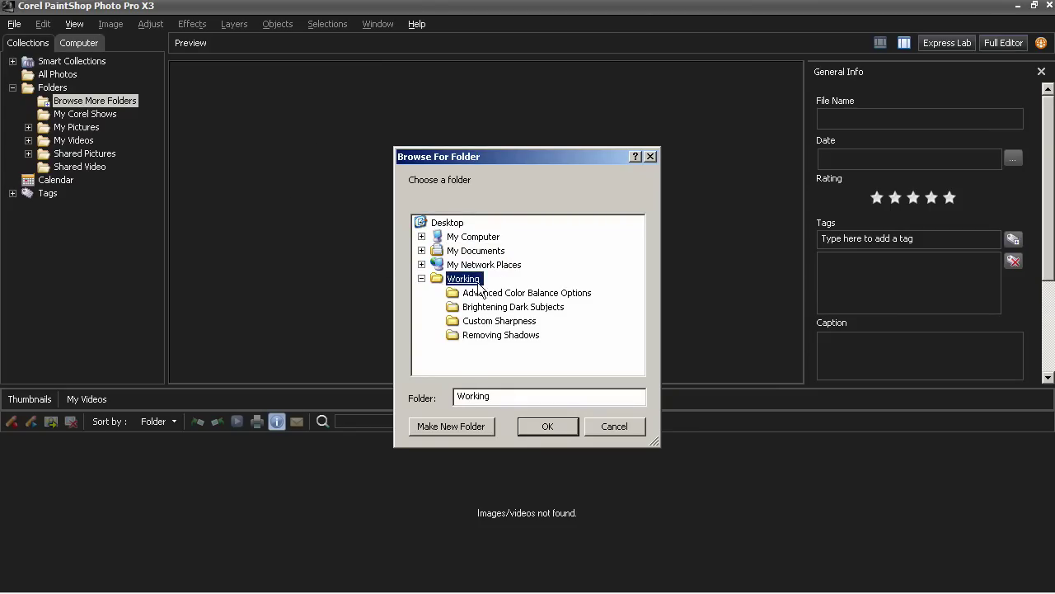
{"action": "left_click", "coordinate": [547, 426]}
{"action": "left_click", "coordinate": [29, 180]}
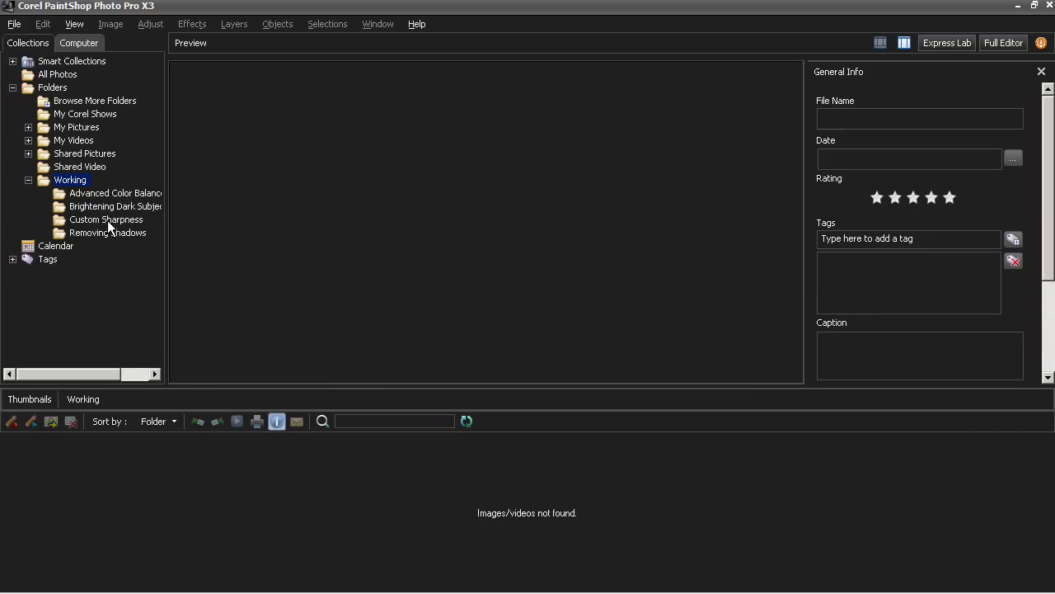
{"action": "left_click", "coordinate": [106, 197]}
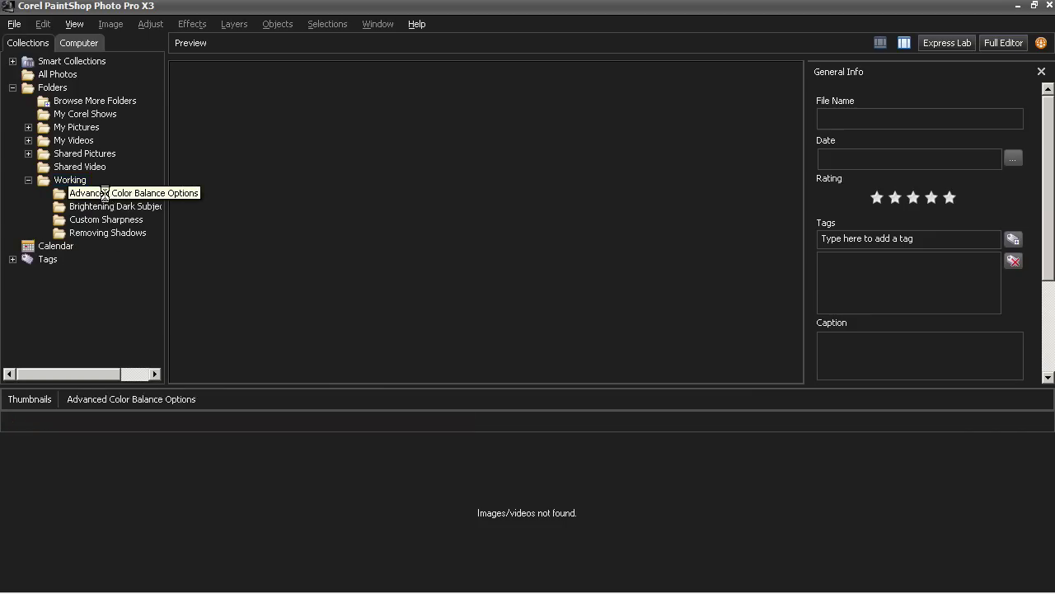
{"action": "left_click", "coordinate": [99, 495]}
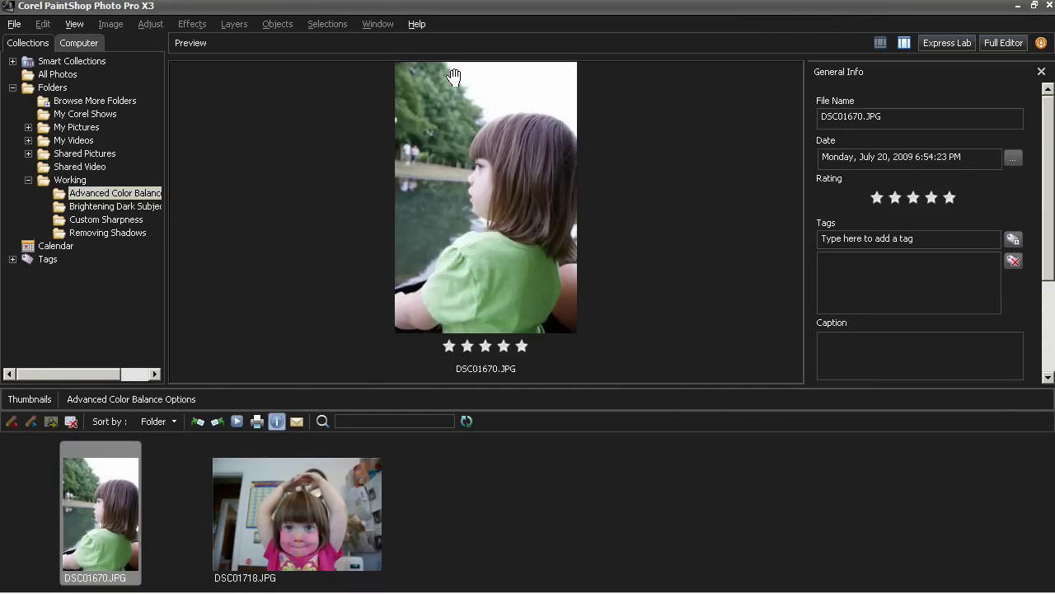
Open DSC01670.JPG in the Full Editor and nudge its image window up and left.
{"action": "left_click", "coordinate": [1000, 45]}
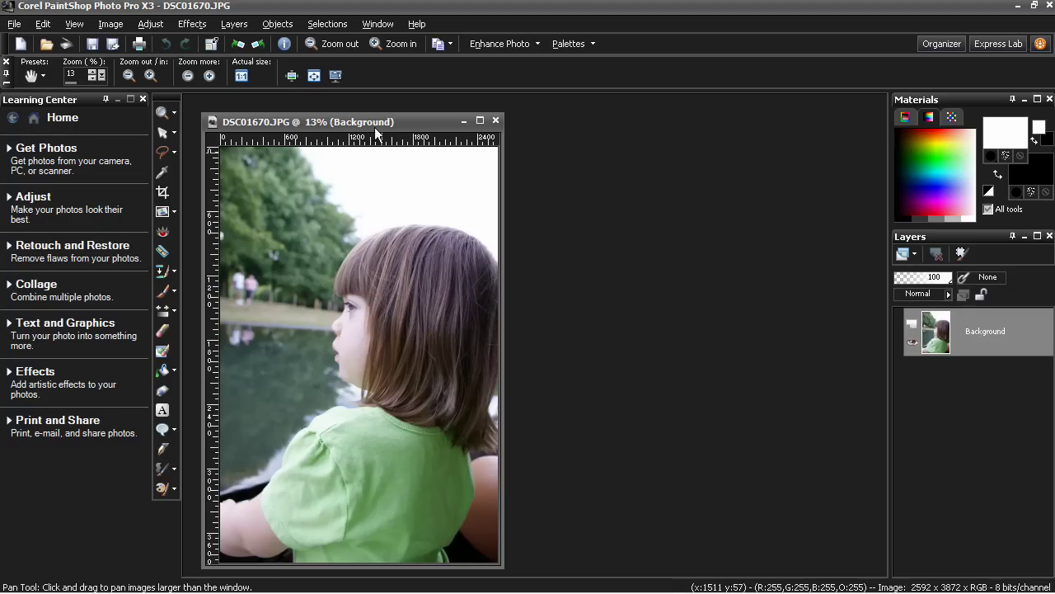
{"action": "left_click_drag", "start_coordinate": [366, 122], "coordinate": [357, 108]}
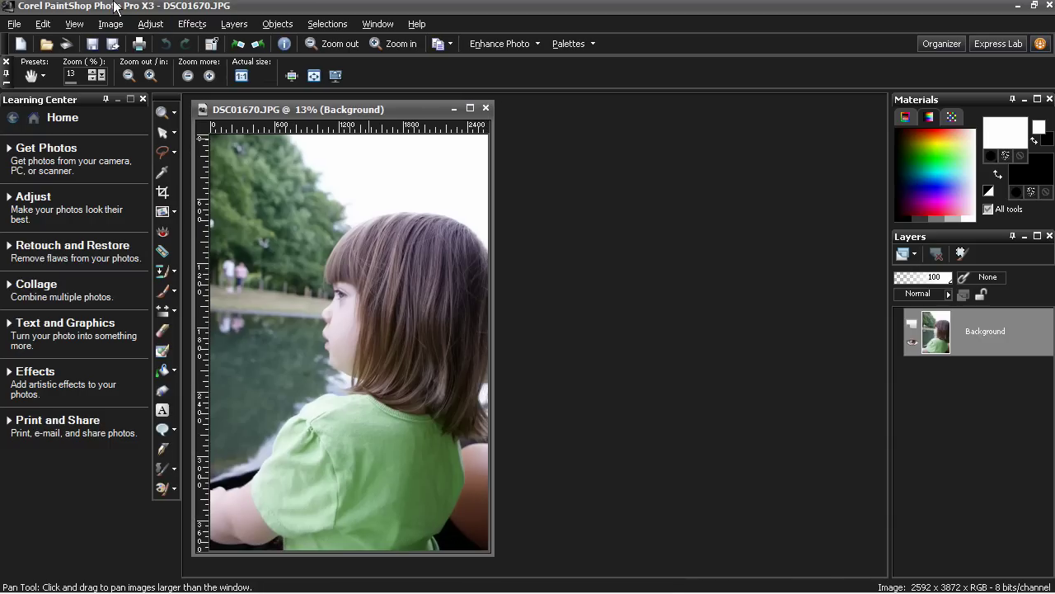
Open Adjust > Color Balance, reset it to the Default preset and enable Preview on Image.
{"action": "left_click", "coordinate": [148, 24]}
{"action": "left_click", "coordinate": [221, 113]}
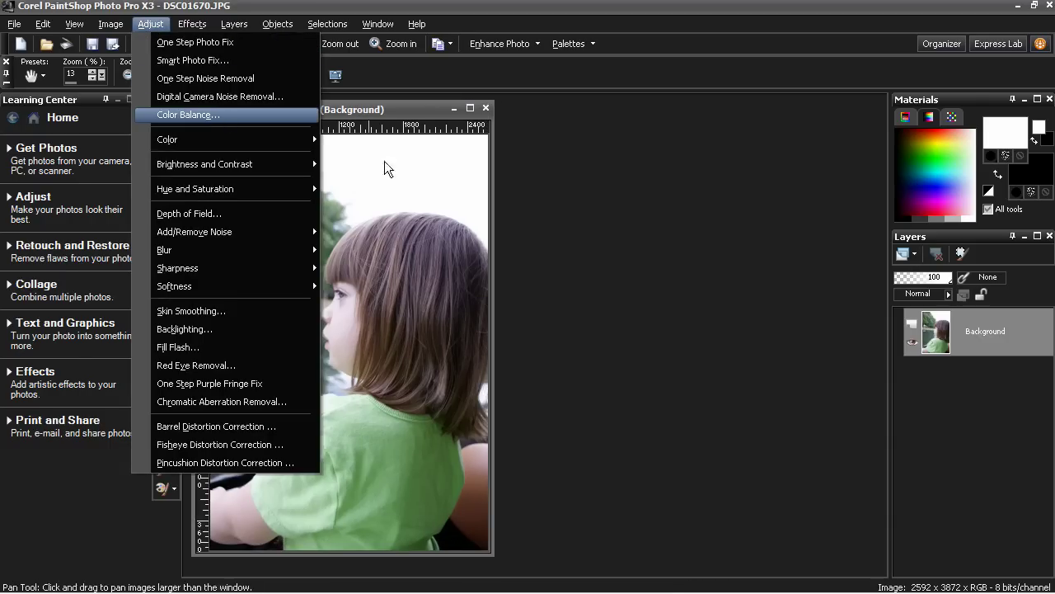
{"action": "left_click", "coordinate": [1033, 7]}
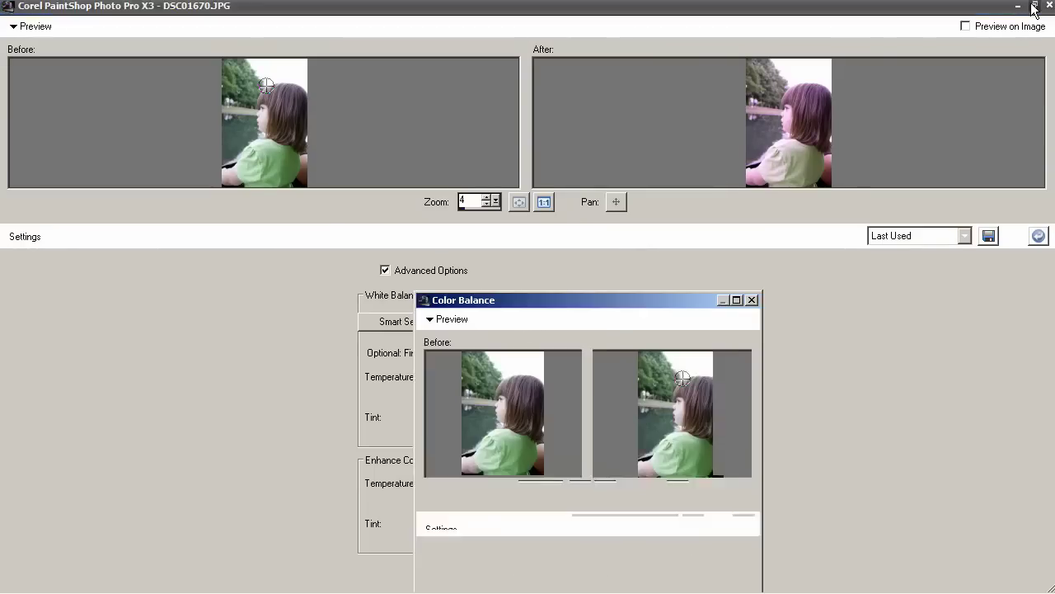
{"action": "left_click_drag", "start_coordinate": [670, 309], "coordinate": [775, 53]}
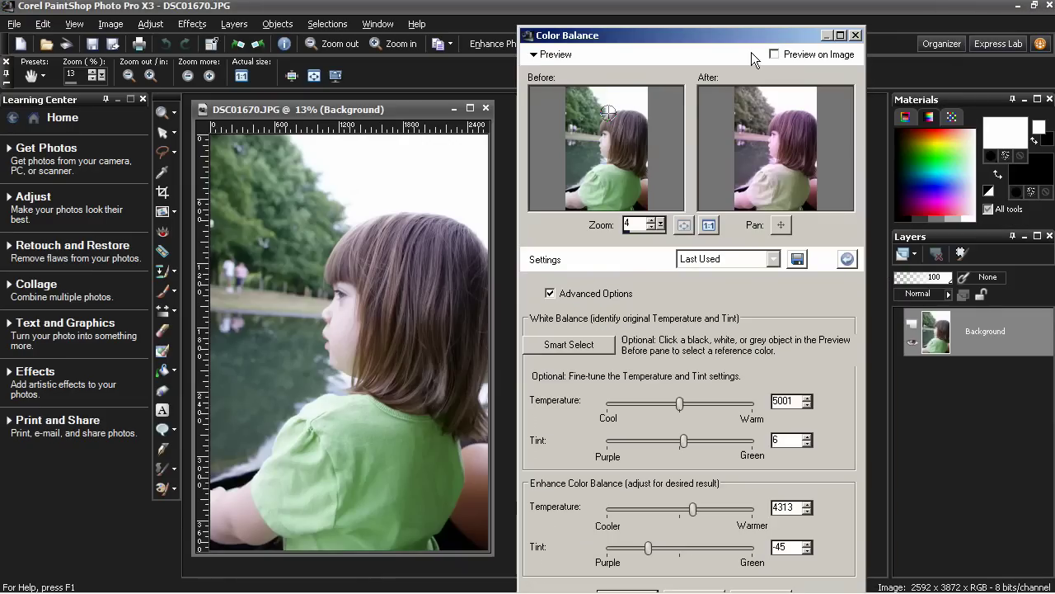
{"action": "left_click", "coordinate": [773, 261]}
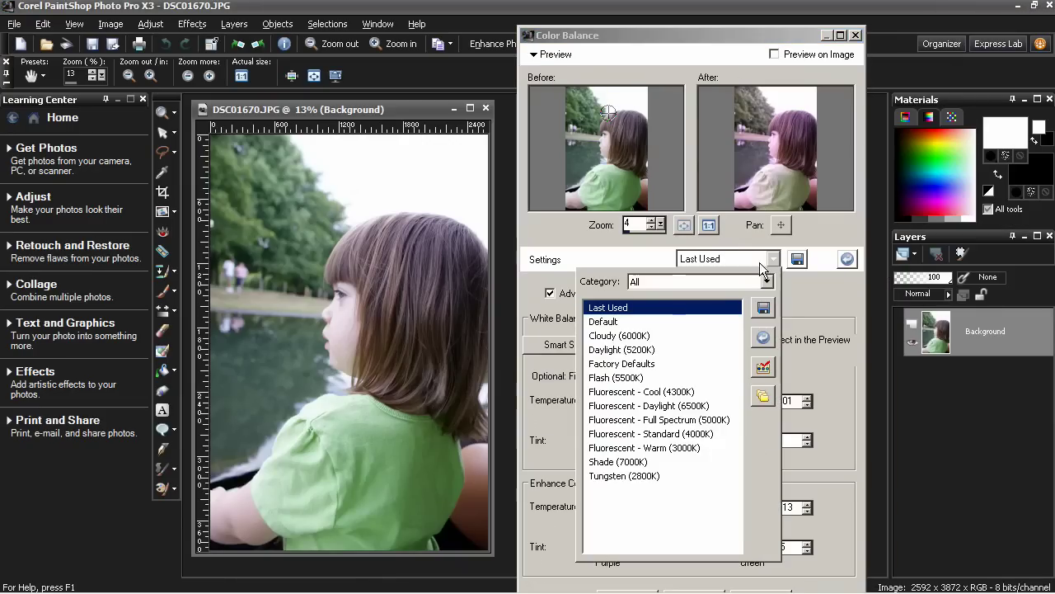
{"action": "left_click", "coordinate": [649, 320]}
{"action": "left_click_drag", "start_coordinate": [750, 38], "coordinate": [778, 32]}
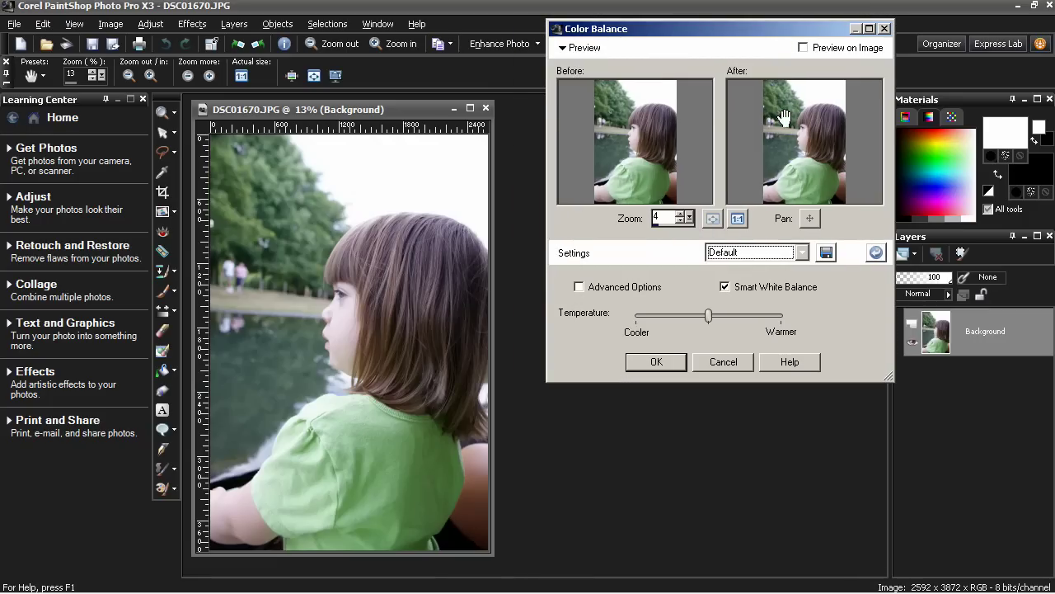
{"action": "left_click", "coordinate": [835, 49]}
Sweep Temperature from coolest to warmest, then settle it slightly warm.
{"action": "left_click_drag", "start_coordinate": [708, 315], "coordinate": [621, 318]}
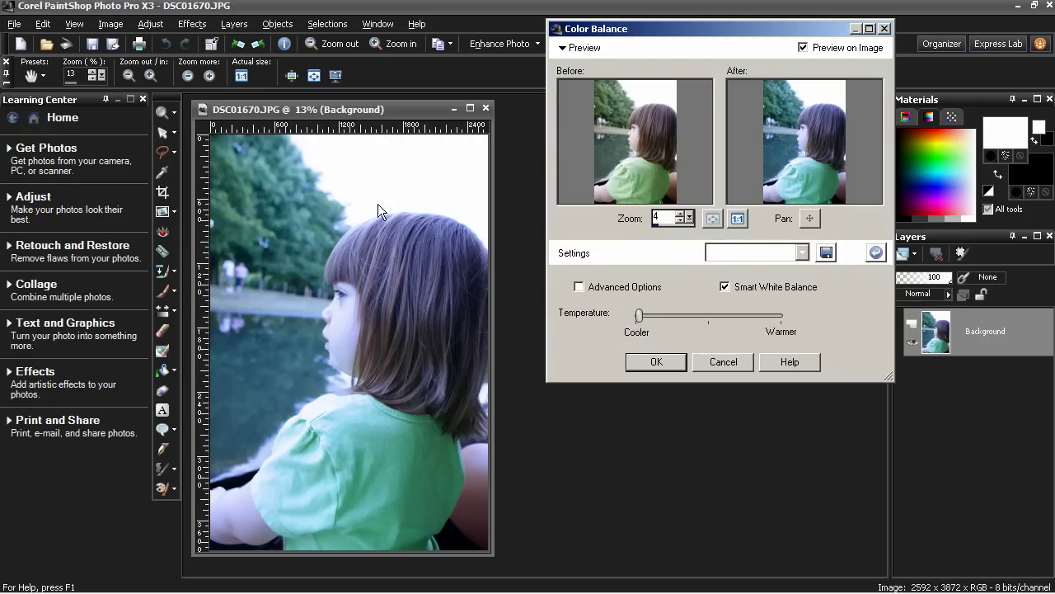
{"action": "left_click_drag", "start_coordinate": [639, 313], "coordinate": [843, 308]}
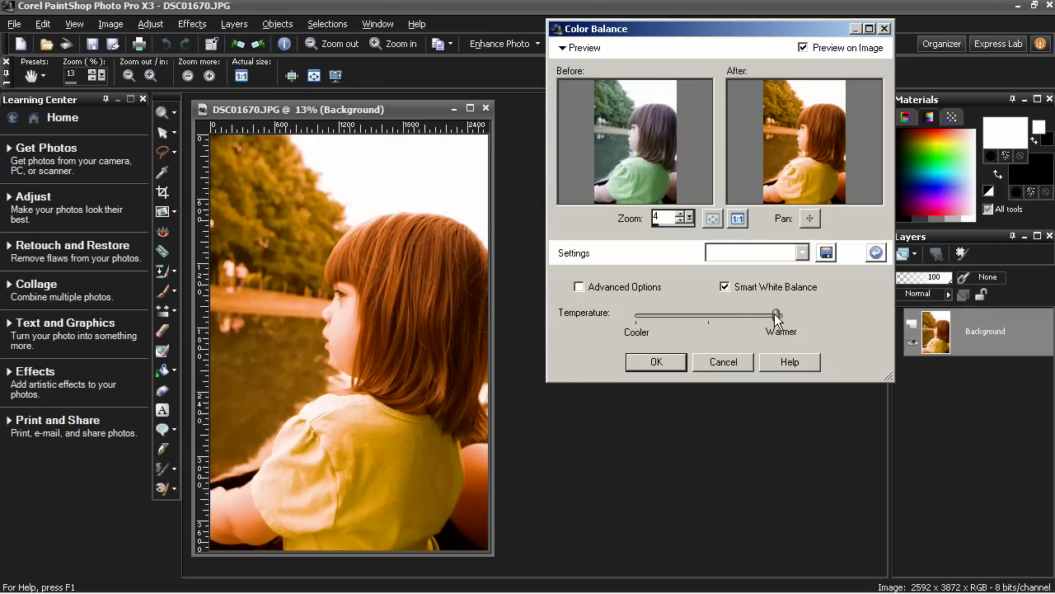
{"action": "left_click_drag", "start_coordinate": [774, 313], "coordinate": [746, 322]}
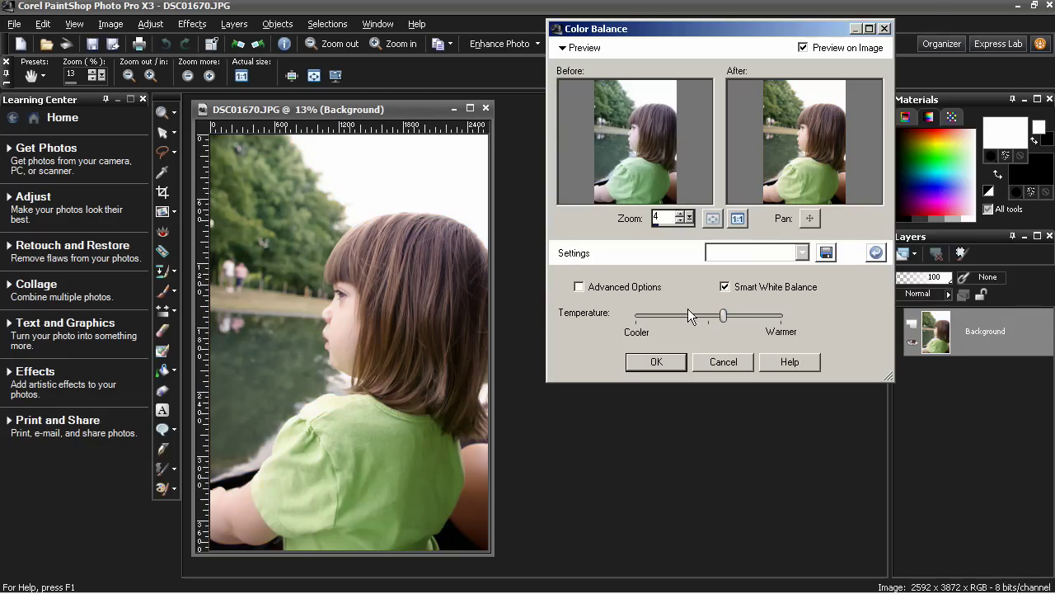
{"action": "left_click_drag", "start_coordinate": [723, 317], "coordinate": [689, 321]}
{"action": "left_click", "coordinate": [804, 48]}
Turn on Advanced Options and use Smart Select to get Temperature 5001 and Tint 6.
{"action": "left_click", "coordinate": [606, 286]}
{"action": "left_click_drag", "start_coordinate": [677, 25], "coordinate": [639, 12]}
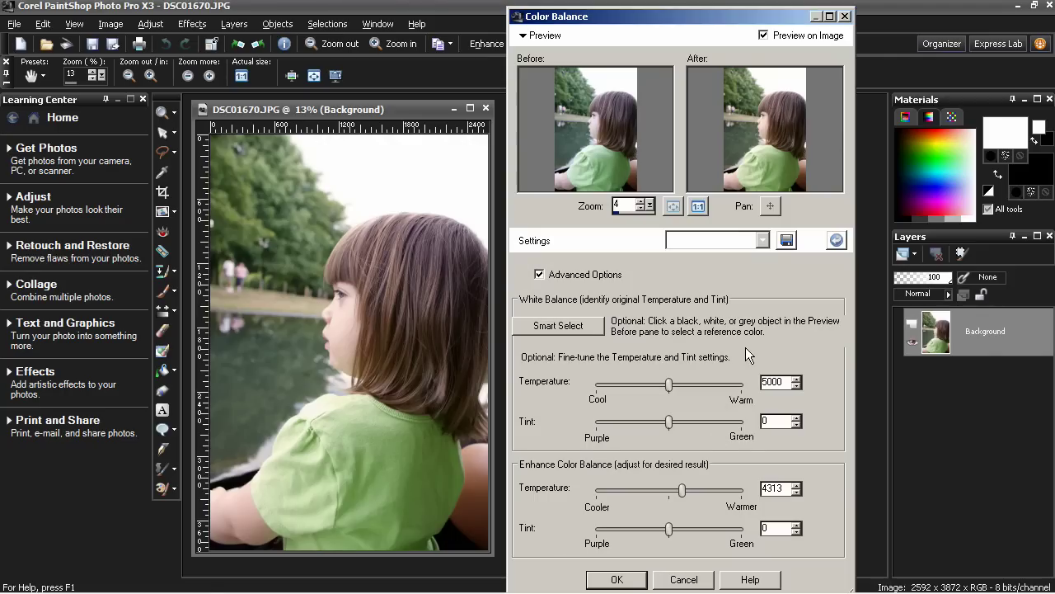
{"action": "left_click", "coordinate": [577, 329]}
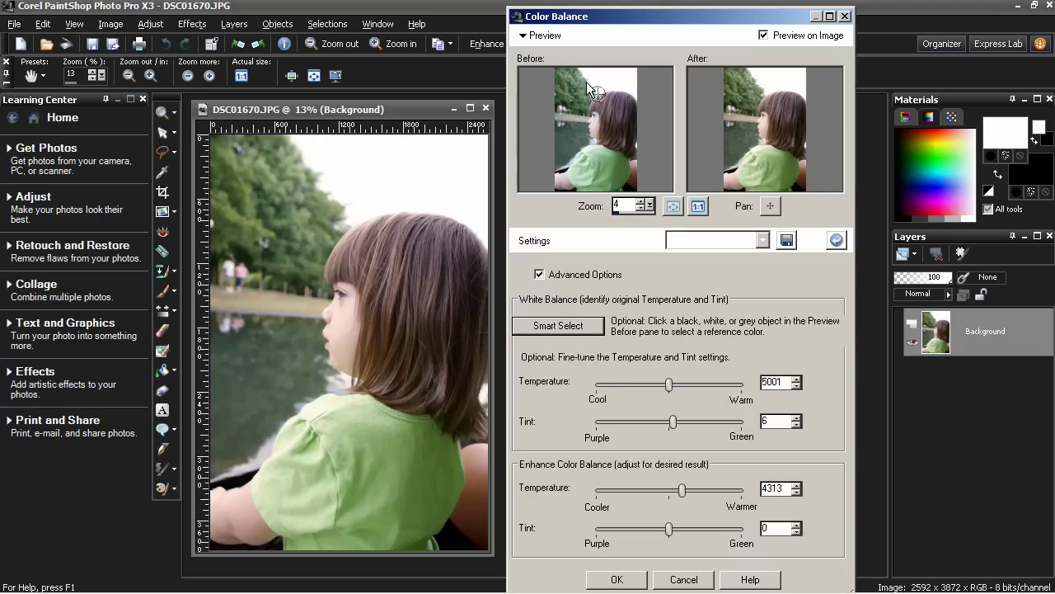
{"action": "mouse_move", "coordinate": [586, 80]}
Maximize the Color Balance dialog, zoom the previews to 43 and pan to the green shirt.
{"action": "left_click", "coordinate": [830, 15]}
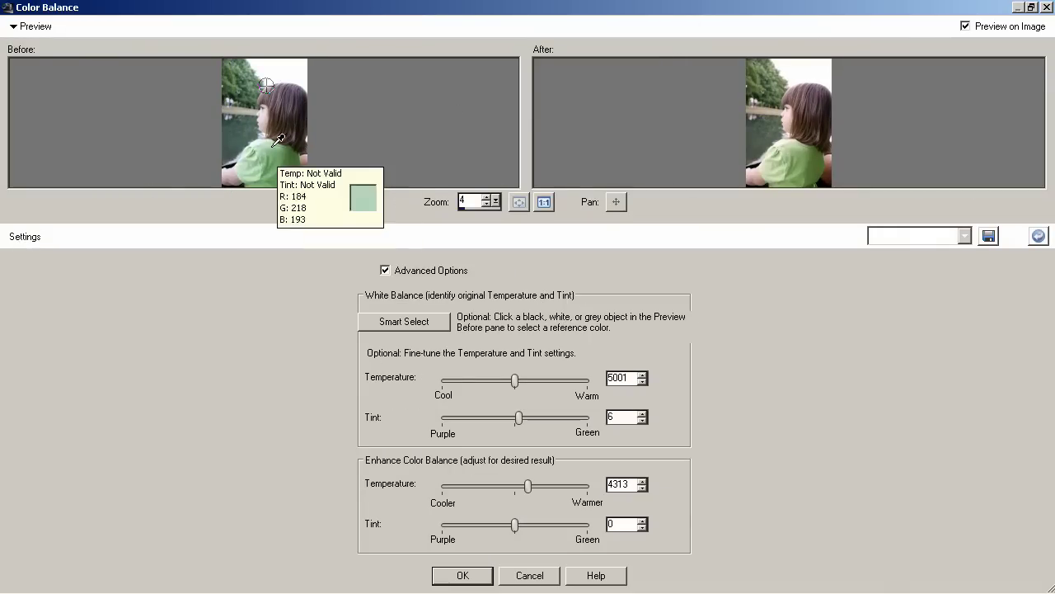
{"action": "type", "text": "3"}
{"action": "key", "text": "Return"}
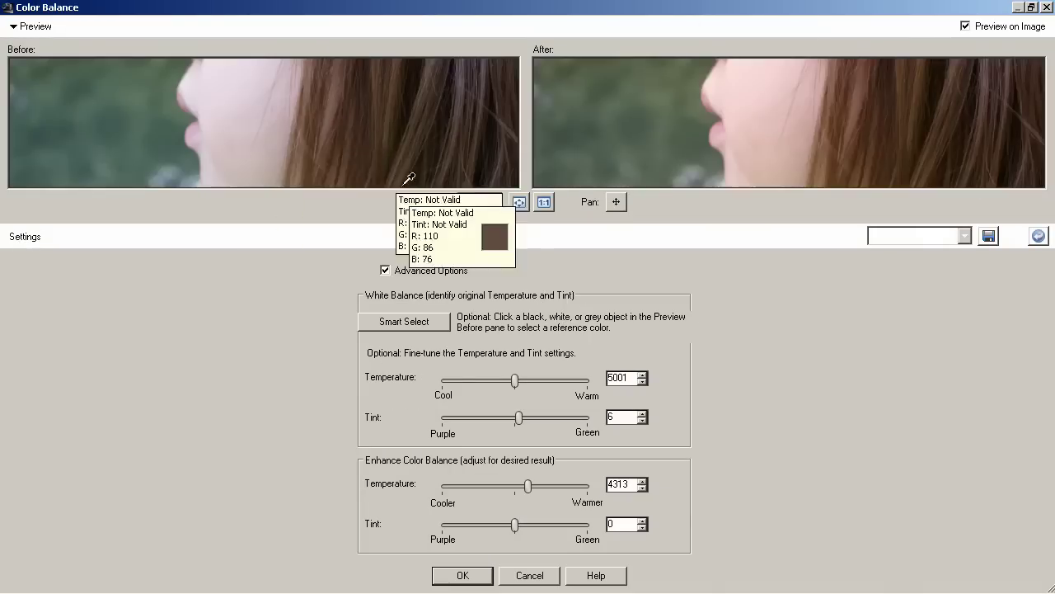
{"action": "left_click_drag", "start_coordinate": [569, 169], "coordinate": [702, 63]}
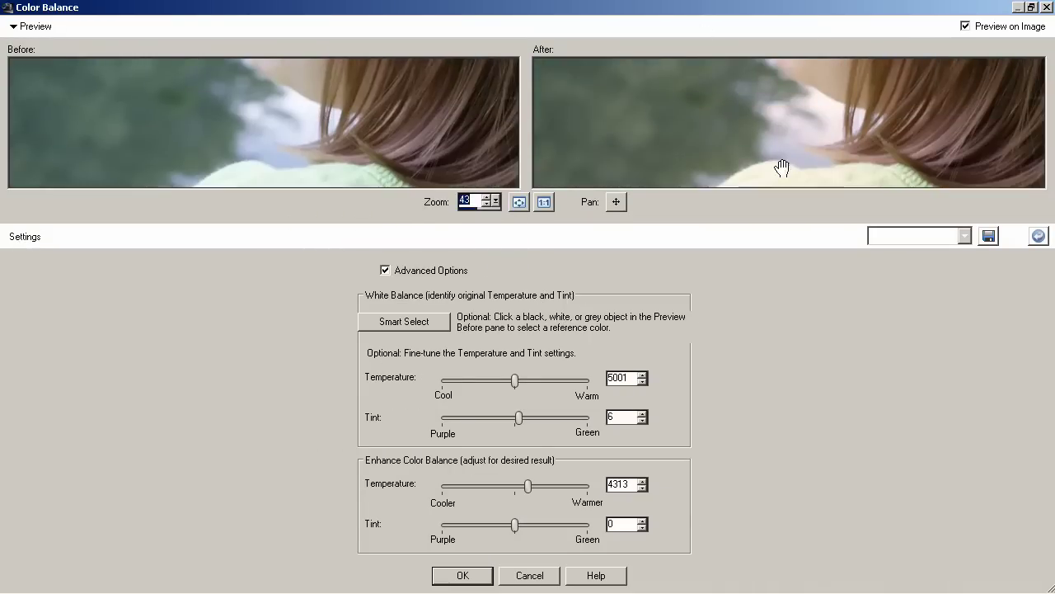
{"action": "left_click_drag", "start_coordinate": [780, 165], "coordinate": [672, 47]}
{"action": "left_click_drag", "start_coordinate": [727, 105], "coordinate": [667, 28]}
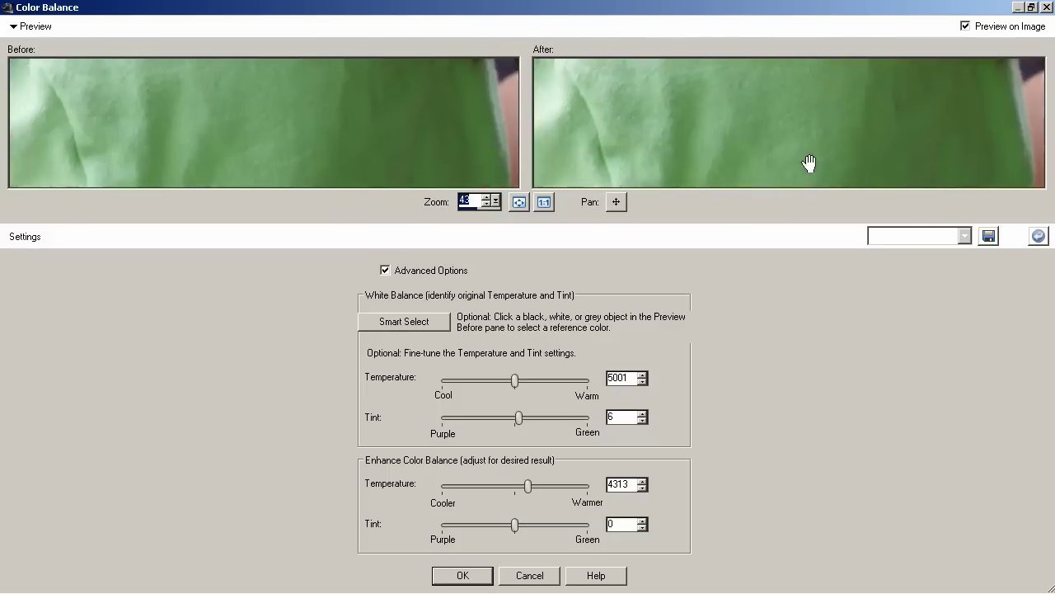
{"action": "left_click_drag", "start_coordinate": [806, 165], "coordinate": [778, 37]}
{"action": "left_click_drag", "start_coordinate": [616, 202], "coordinate": [588, 68]}
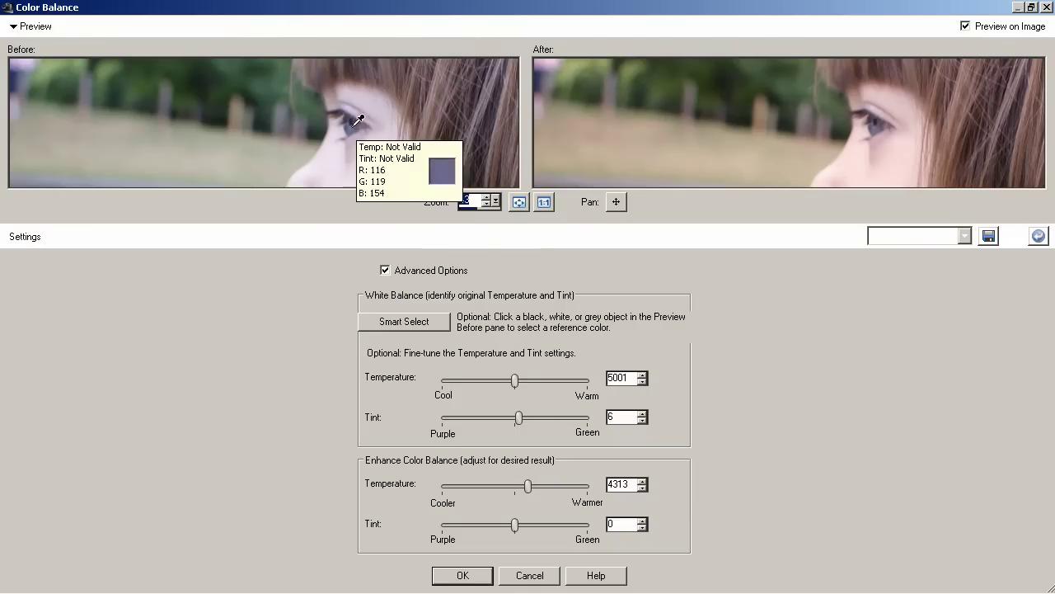
At zoom 160, sample the girl's eye for Temperature 7443 and Tint -32, then zoom to 8.
{"action": "type", "text": "160"}
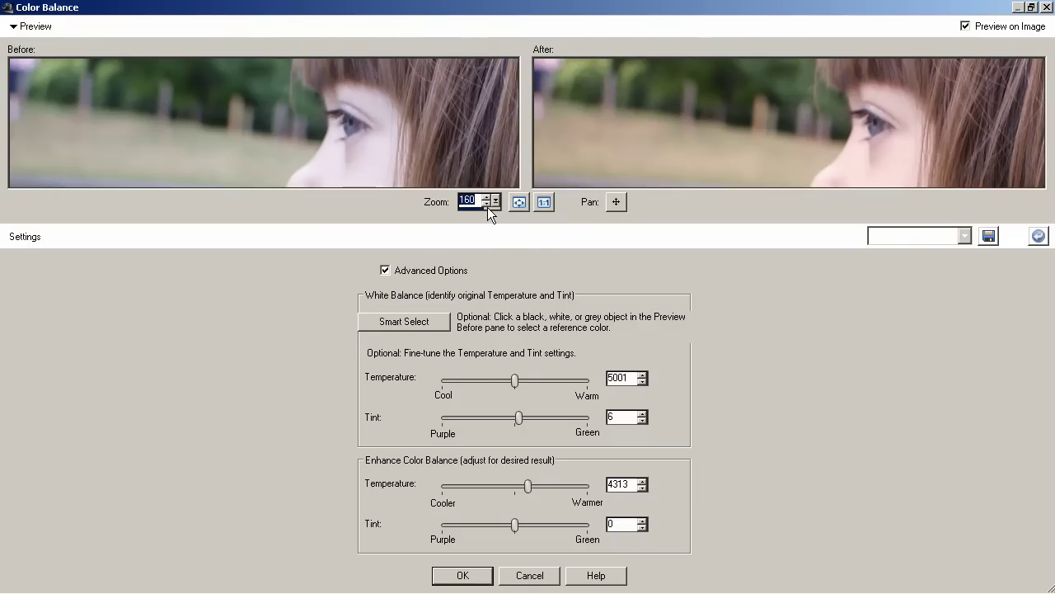
{"action": "key", "text": "Return"}
{"action": "left_click_drag", "start_coordinate": [965, 123], "coordinate": [701, 112]}
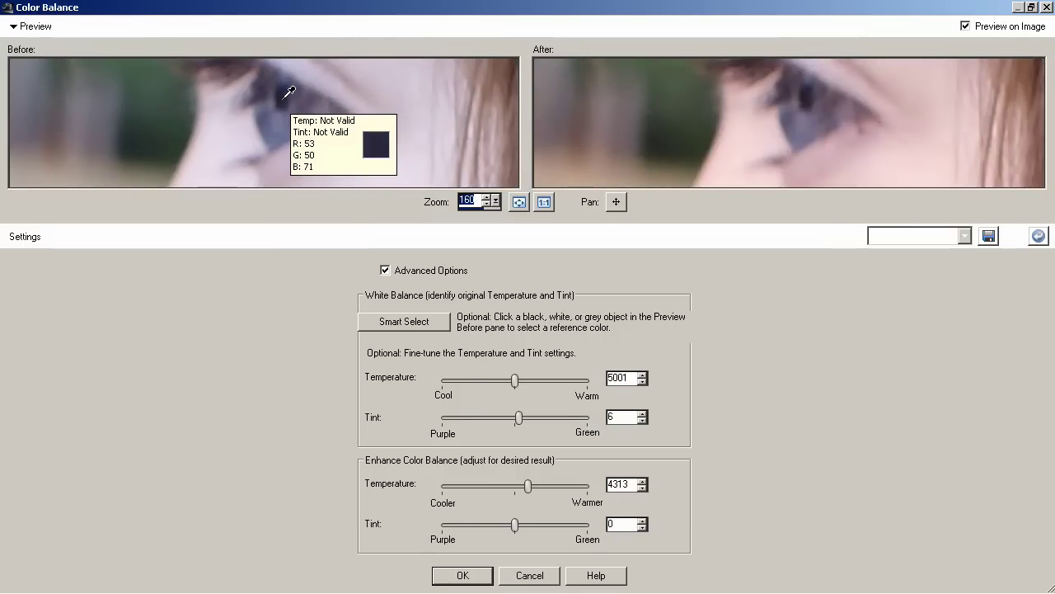
{"action": "left_click", "coordinate": [283, 97]}
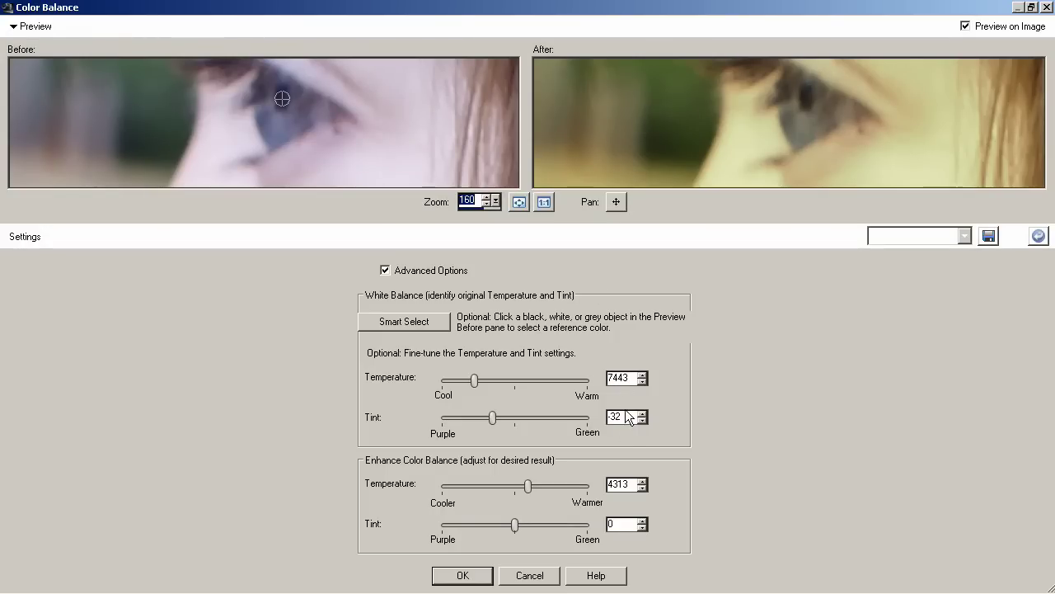
{"action": "left_click", "coordinate": [616, 199]}
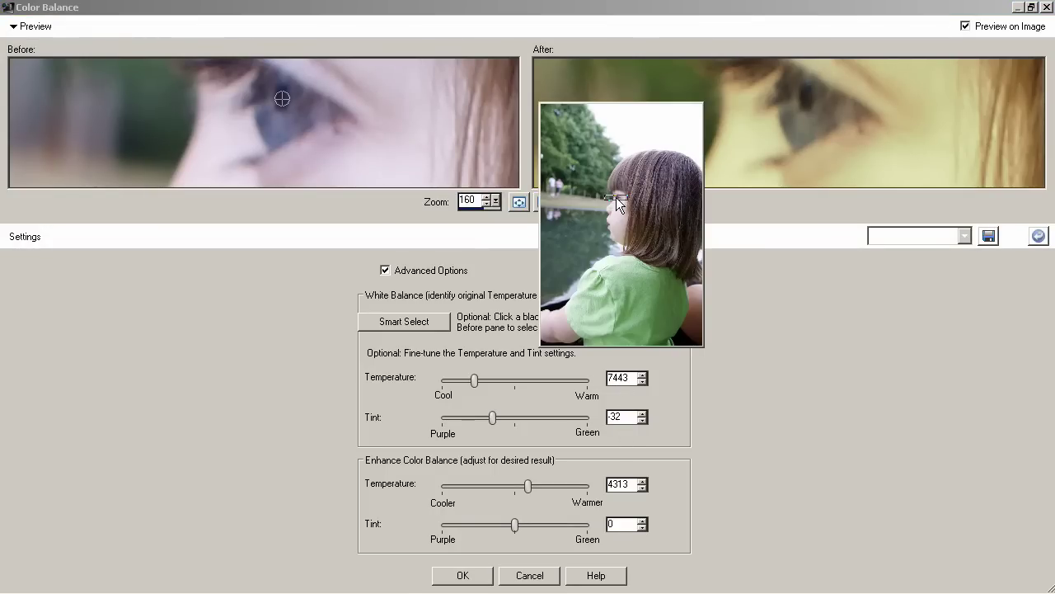
{"action": "left_click_drag", "start_coordinate": [612, 238], "coordinate": [617, 235]}
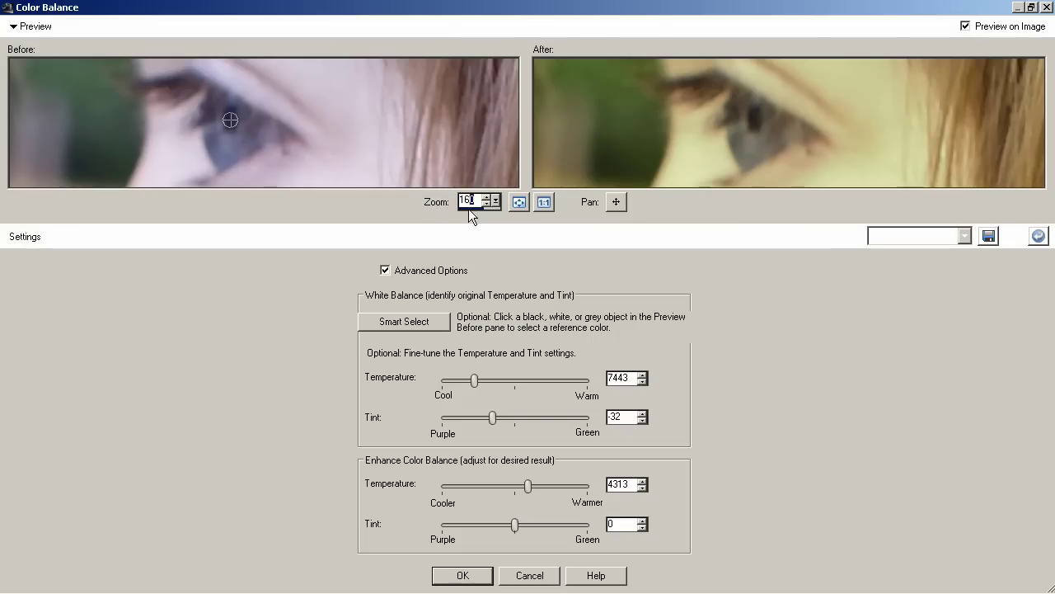
{"action": "type", "text": "8"}
{"action": "key", "text": "Return"}
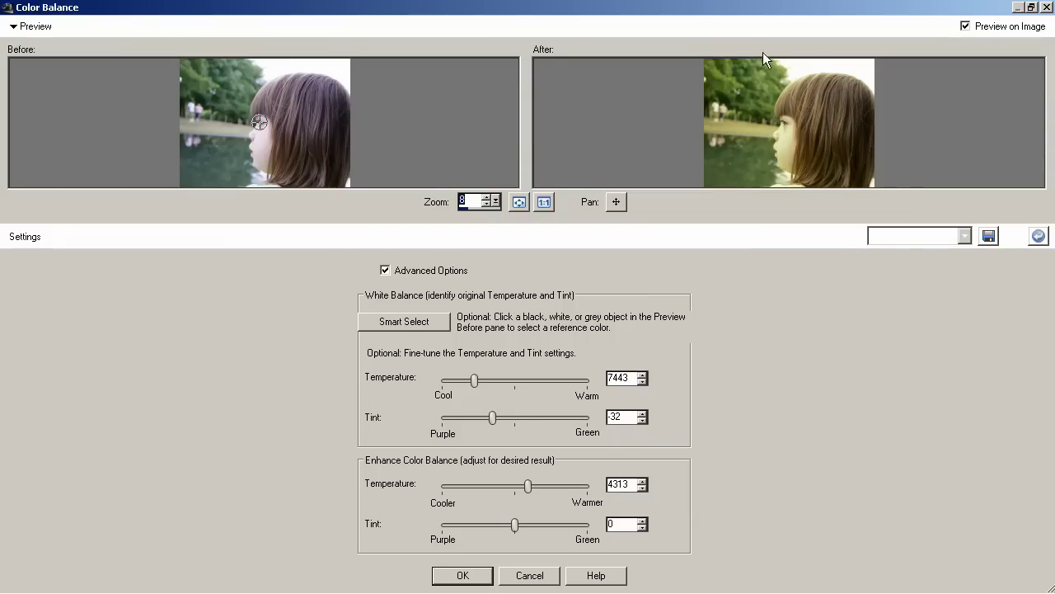
{"action": "mouse_move", "coordinate": [863, 157]}
{"action": "left_mouse_down"}
{"action": "mouse_move", "coordinate": [877, 146]}
{"action": "mouse_move", "coordinate": [876, 86]}
{"action": "mouse_move", "coordinate": [865, 163]}
{"action": "mouse_move", "coordinate": [853, 165]}
{"action": "left_mouse_up"}
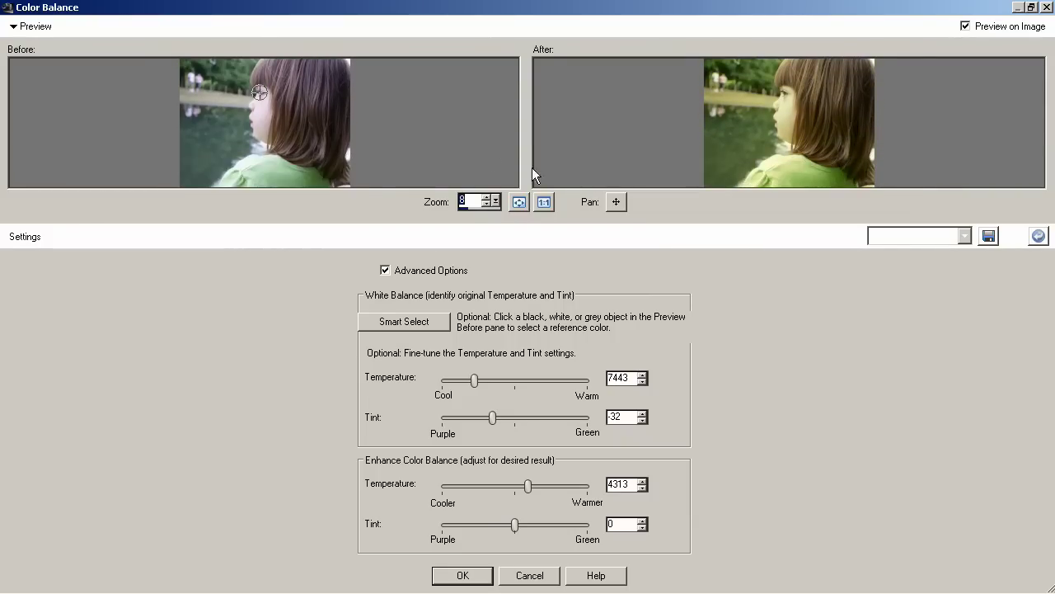
Reset white balance with Smart Select, zoom previews to 429 and sample a dark area.
{"action": "left_click", "coordinate": [402, 328]}
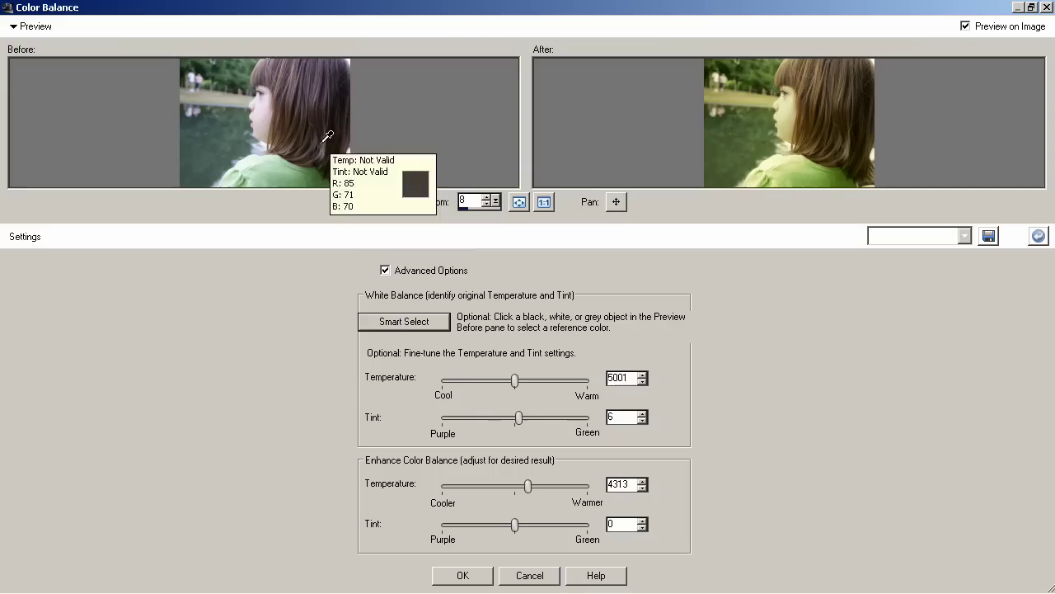
{"action": "left_click_drag", "start_coordinate": [852, 102], "coordinate": [837, 160]}
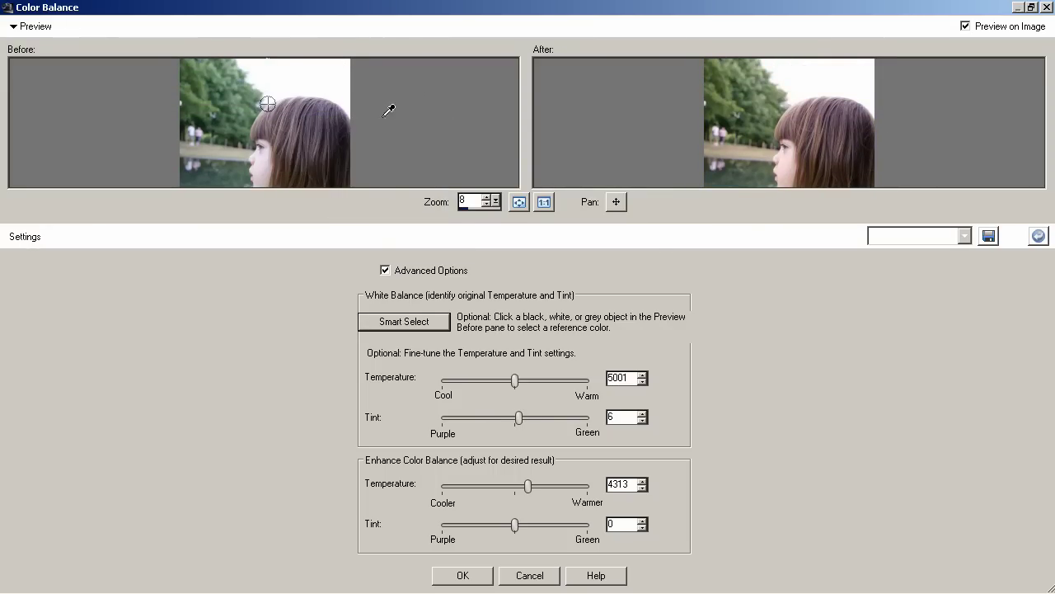
{"action": "left_click_drag", "start_coordinate": [787, 146], "coordinate": [784, 72]}
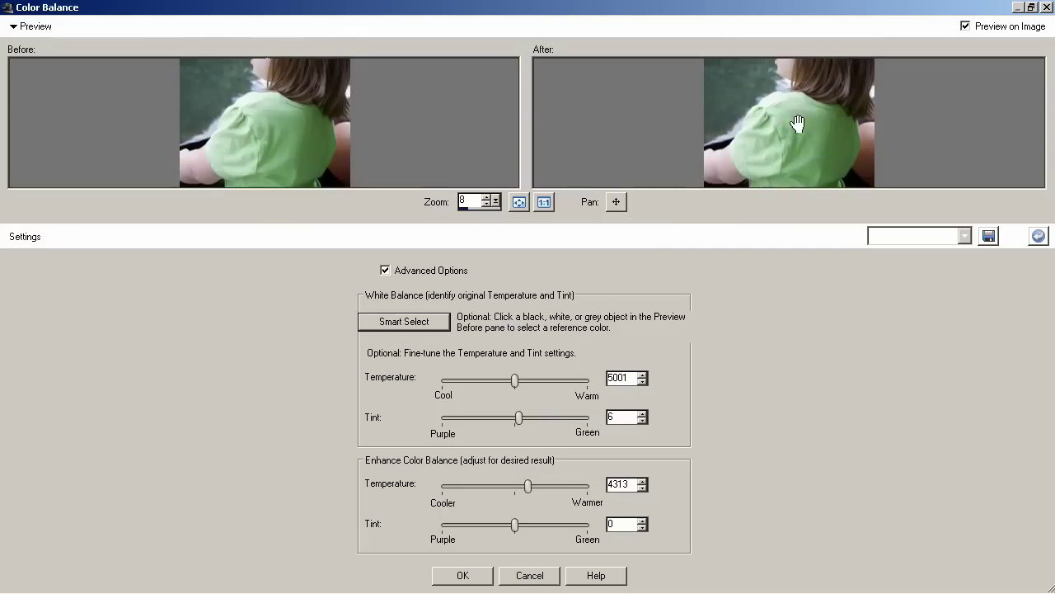
{"action": "left_click_drag", "start_coordinate": [616, 201], "coordinate": [554, 231]}
{"action": "double_click", "coordinate": [468, 201]}
{"action": "type", "text": "429"}
{"action": "key", "text": "Return"}
{"action": "left_click_drag", "start_coordinate": [615, 202], "coordinate": [549, 230]}
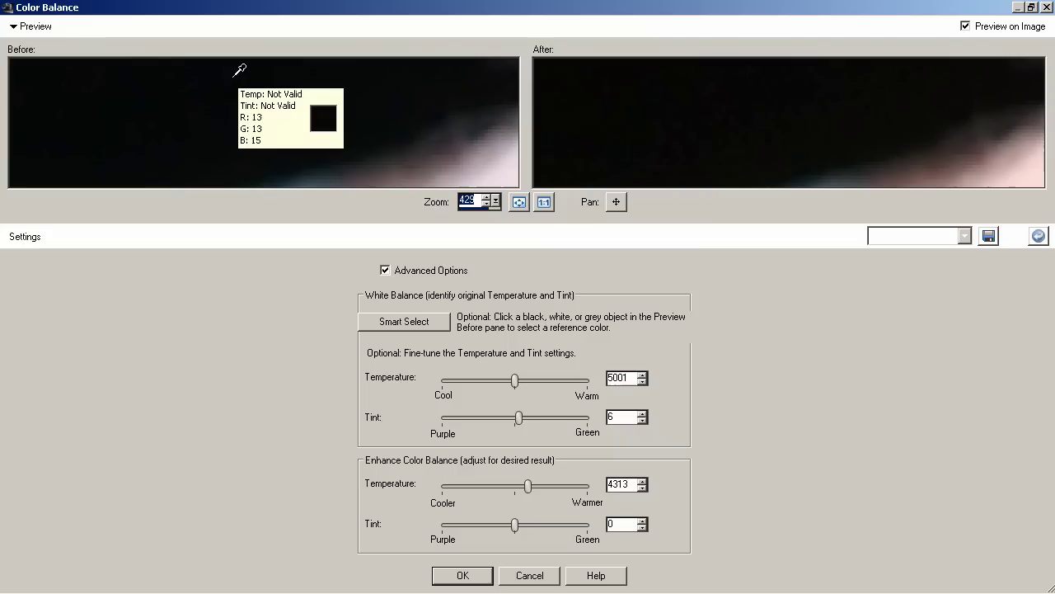
{"action": "left_click", "coordinate": [183, 78]}
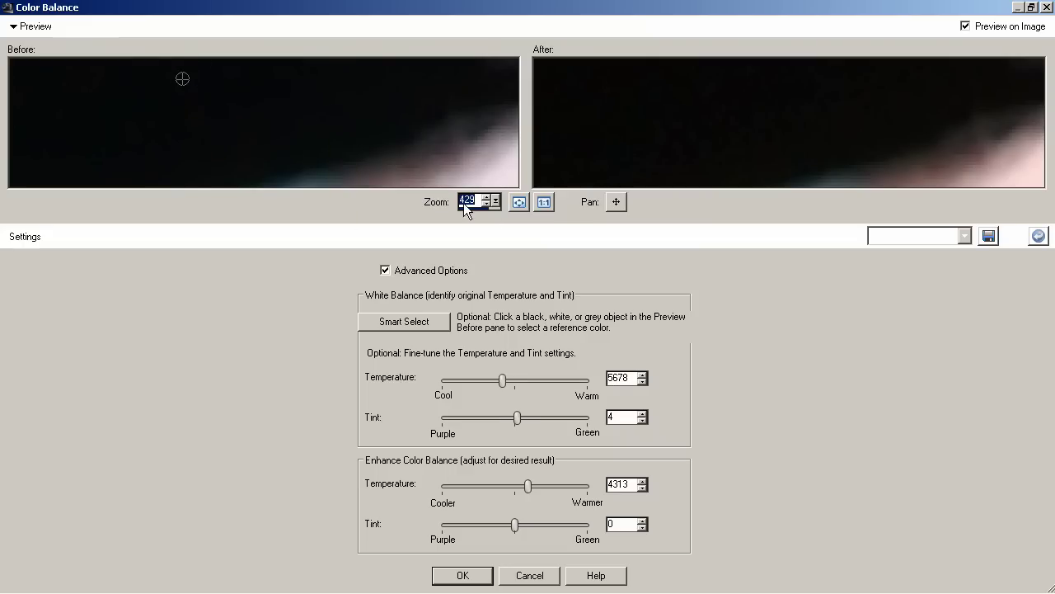
At 136% zoom, sample a neutral grey area to reach Temperature 6120 and Tint -3.
{"action": "left_click", "coordinate": [544, 203]}
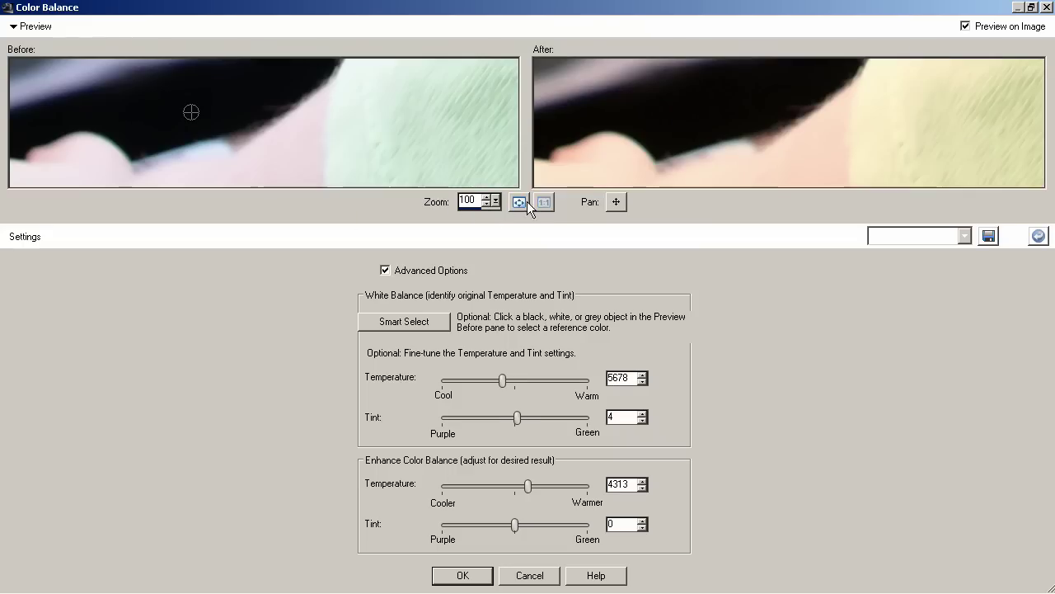
{"action": "left_click", "coordinate": [519, 202]}
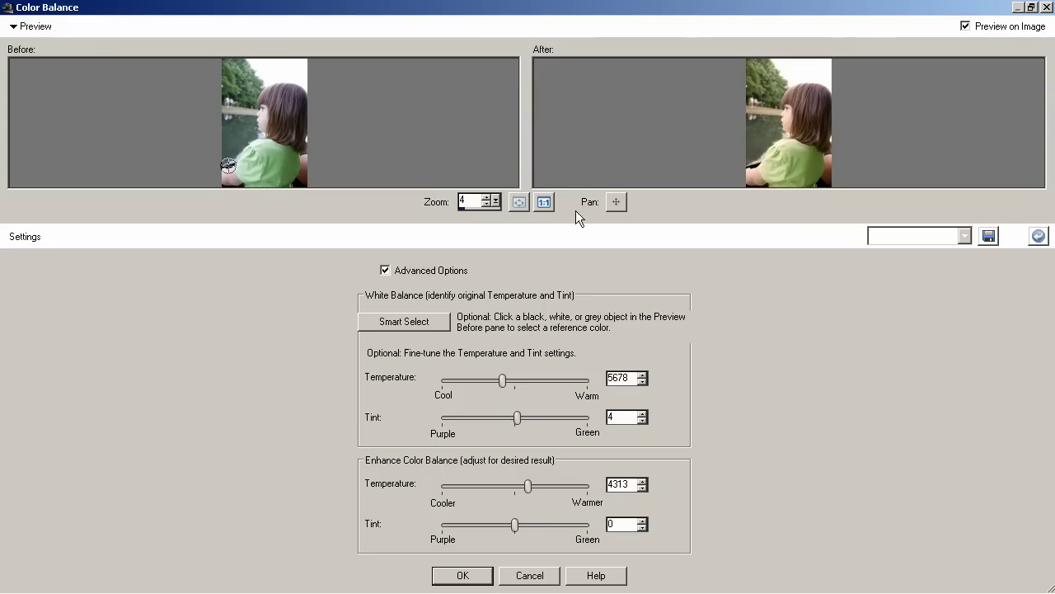
{"action": "key", "text": "Return"}
{"action": "left_click_drag", "start_coordinate": [616, 202], "coordinate": [652, 104]}
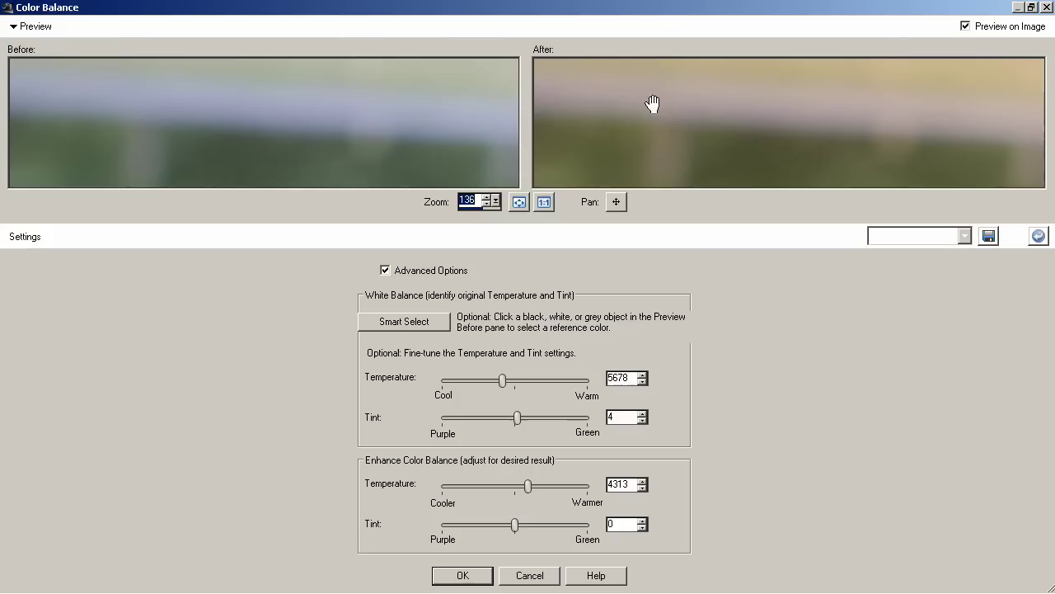
{"action": "left_click", "coordinate": [320, 110]}
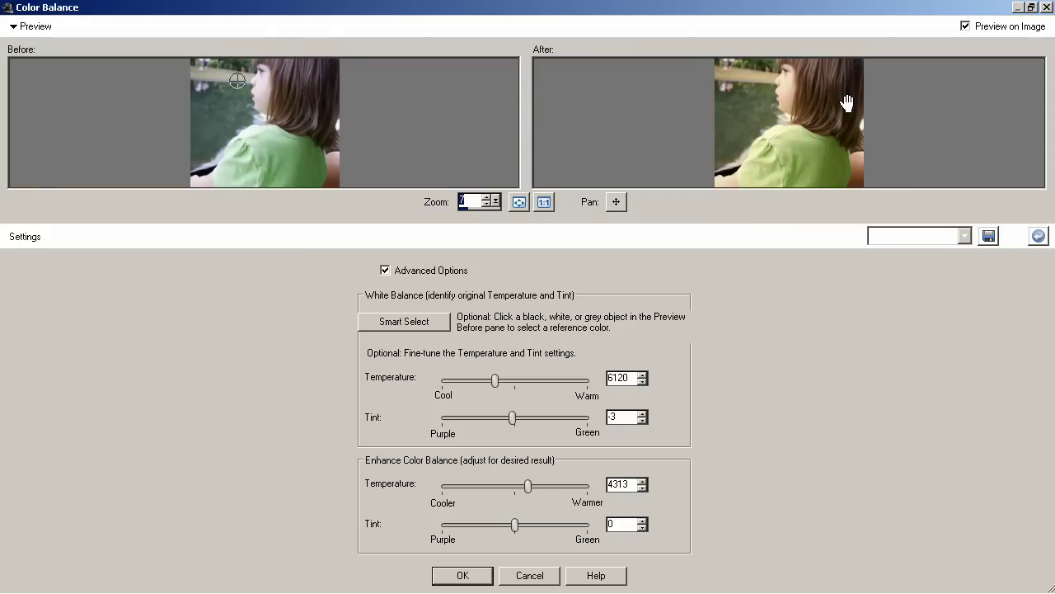
{"action": "mouse_move", "coordinate": [847, 101]}
{"action": "left_mouse_down"}
{"action": "mouse_move", "coordinate": [847, 149]}
{"action": "mouse_move", "coordinate": [849, 106]}
{"action": "left_mouse_up"}
{"action": "left_click", "coordinate": [1031, 6]}
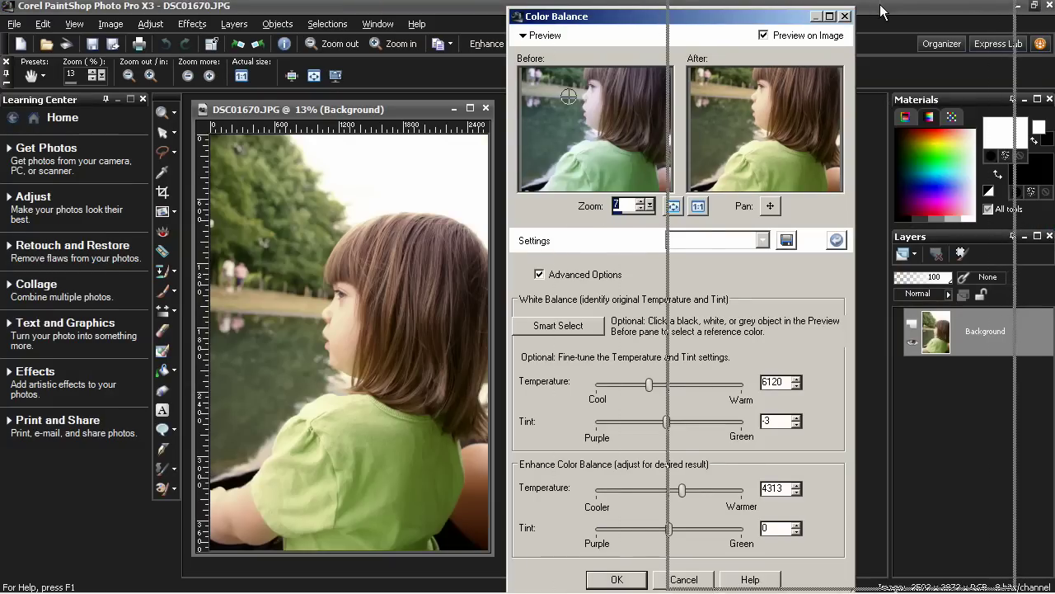
Place the dialog right of the photo and toggle Preview on Image to compare before and after.
{"action": "left_click_drag", "start_coordinate": [881, 11], "coordinate": [872, 25]}
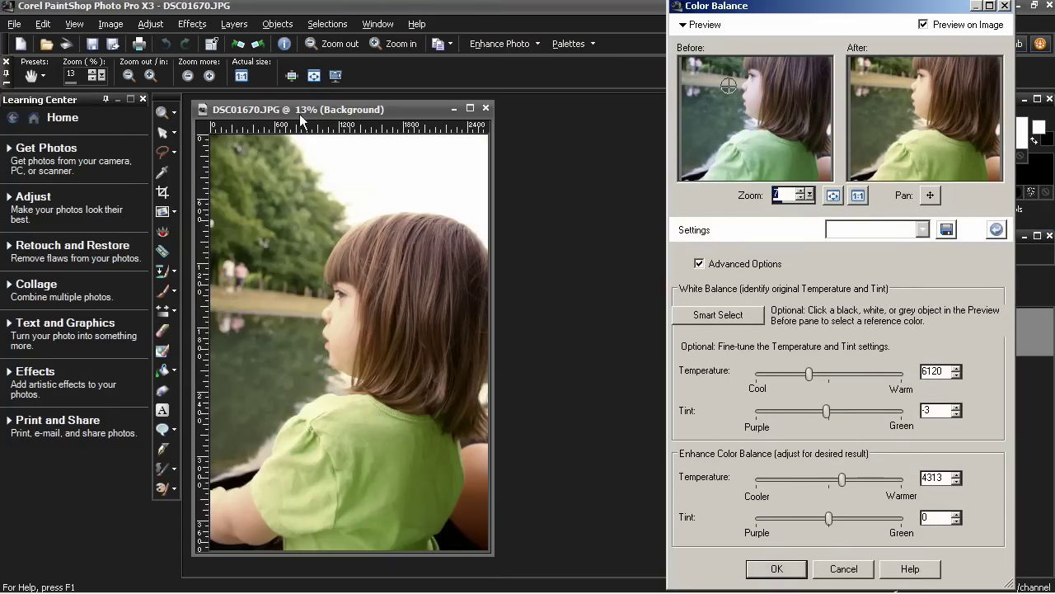
{"action": "left_click", "coordinate": [936, 25]}
{"action": "left_click", "coordinate": [935, 25]}
{"action": "left_click", "coordinate": [936, 24]}
{"action": "left_click", "coordinate": [936, 24]}
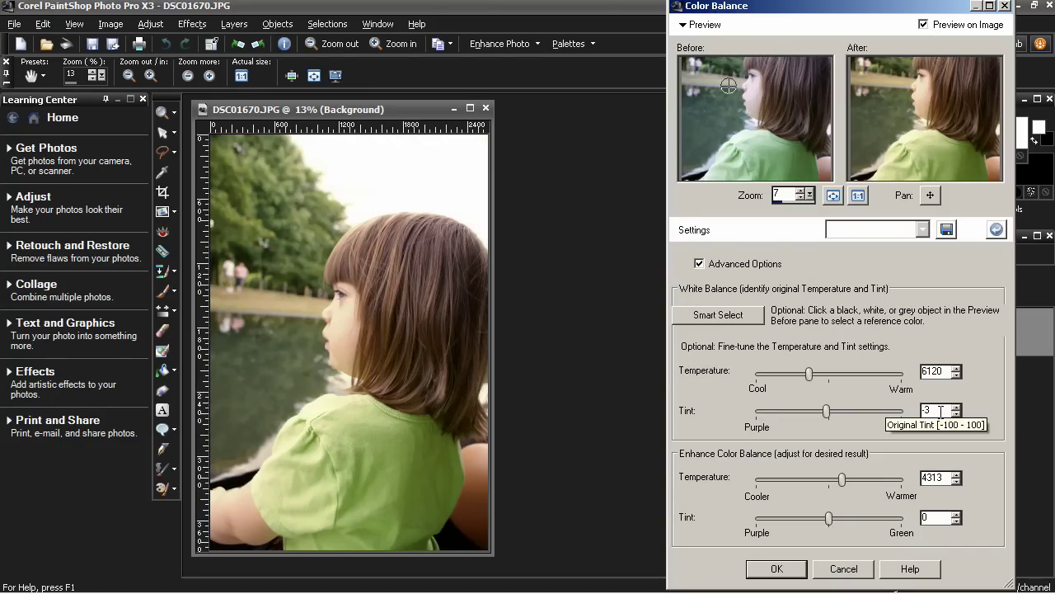
{"action": "double_click", "coordinate": [937, 25]}
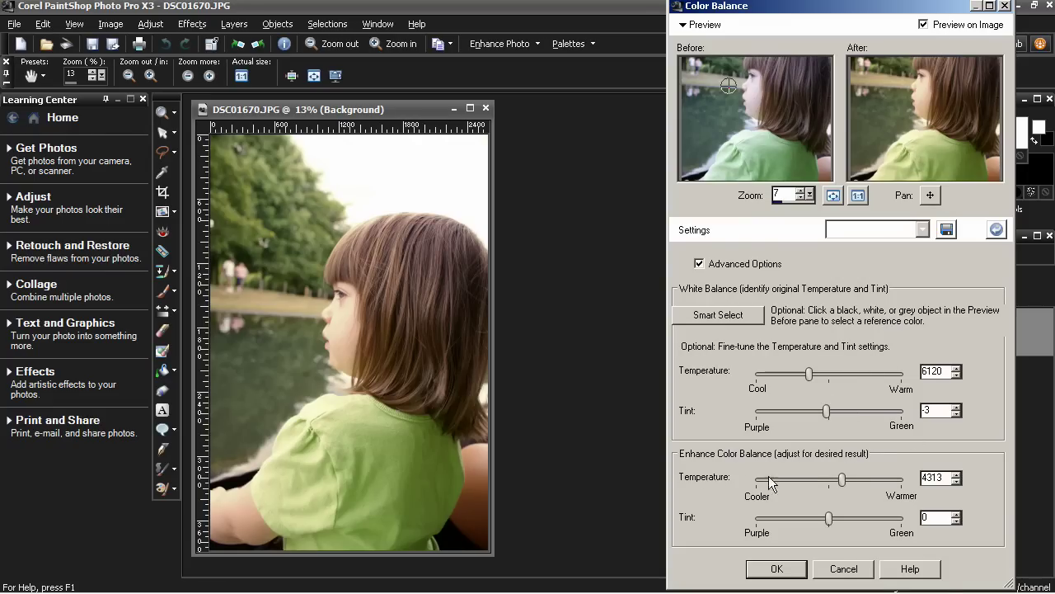
Set Enhance Temperature to 3950 and Tint to -18, comparing against the uncorrected photo.
{"action": "mouse_move", "coordinate": [844, 476]}
{"action": "left_mouse_down"}
{"action": "mouse_move", "coordinate": [767, 476]}
{"action": "mouse_move", "coordinate": [896, 483]}
{"action": "mouse_move", "coordinate": [850, 484]}
{"action": "left_mouse_up"}
{"action": "left_click_drag", "start_coordinate": [847, 476], "coordinate": [850, 477]}
{"action": "left_click_drag", "start_coordinate": [829, 518], "coordinate": [817, 520]}
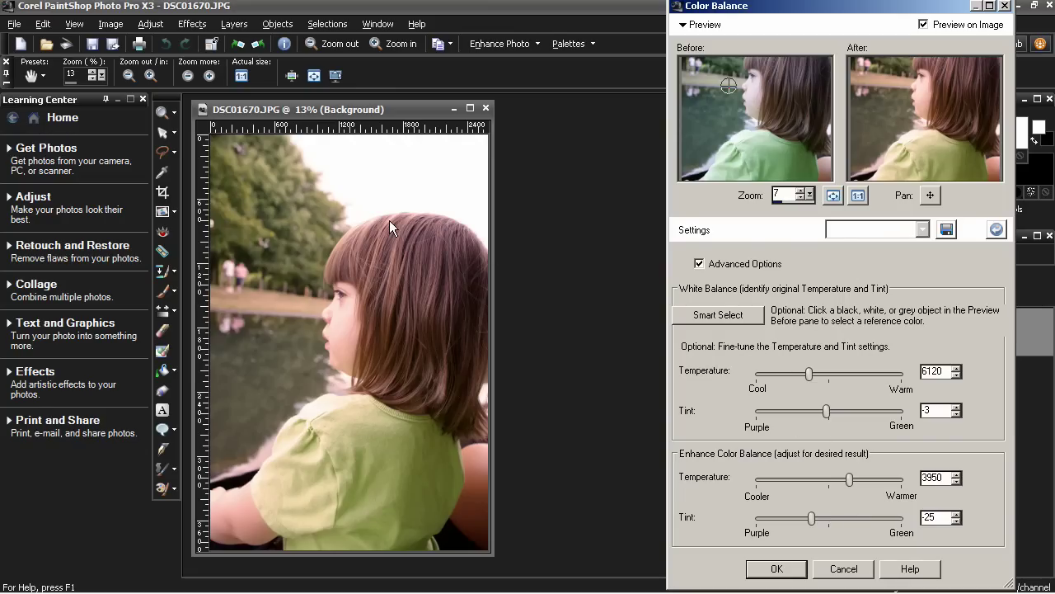
{"action": "left_click", "coordinate": [942, 24]}
{"action": "left_click", "coordinate": [944, 26]}
{"action": "left_click", "coordinate": [944, 27]}
{"action": "left_click_drag", "start_coordinate": [811, 518], "coordinate": [817, 518]}
Check the corrected preview once more and confirm Color Balance with OK.
{"action": "left_click", "coordinate": [943, 28]}
{"action": "left_click", "coordinate": [773, 569]}
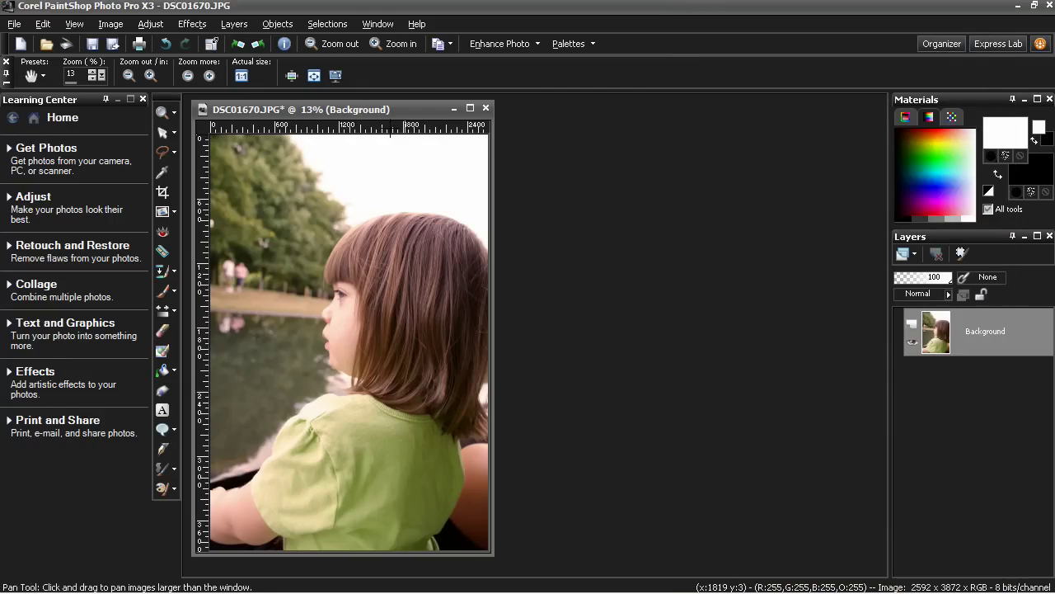